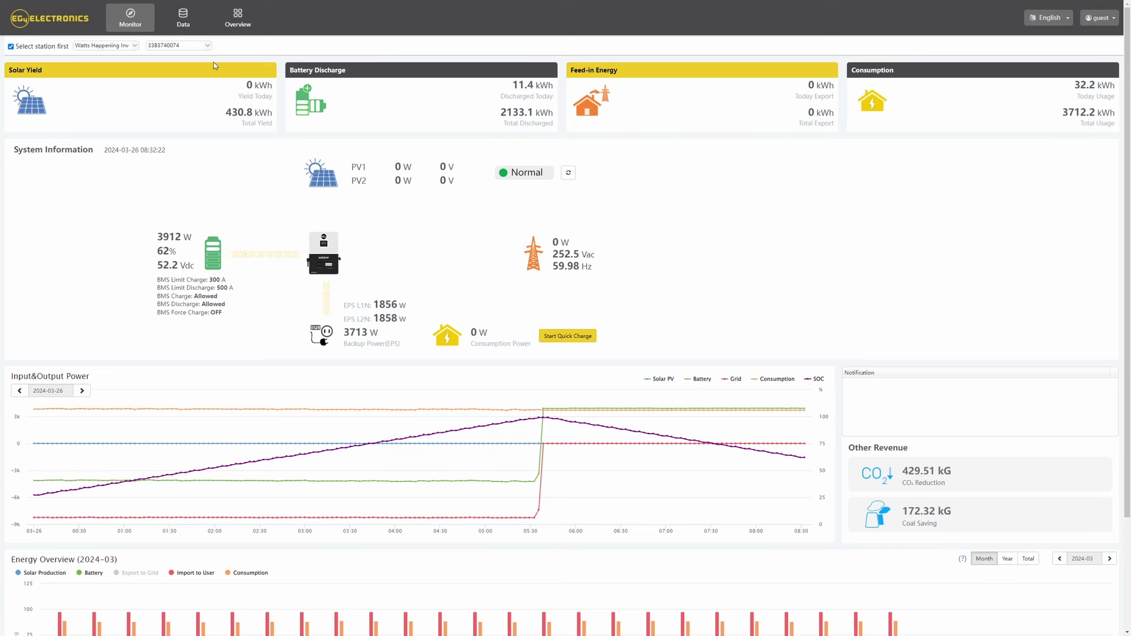
Step: Check the inverter serial list for Battery RD EG4, then glance at the Energy Overview chart
{"action": "left_click", "coordinate": [208, 46]}
{"action": "left_click", "coordinate": [208, 47]}
{"action": "scroll", "coordinate": [804, 305], "scroll_direction": "down", "scroll_amount": 3}
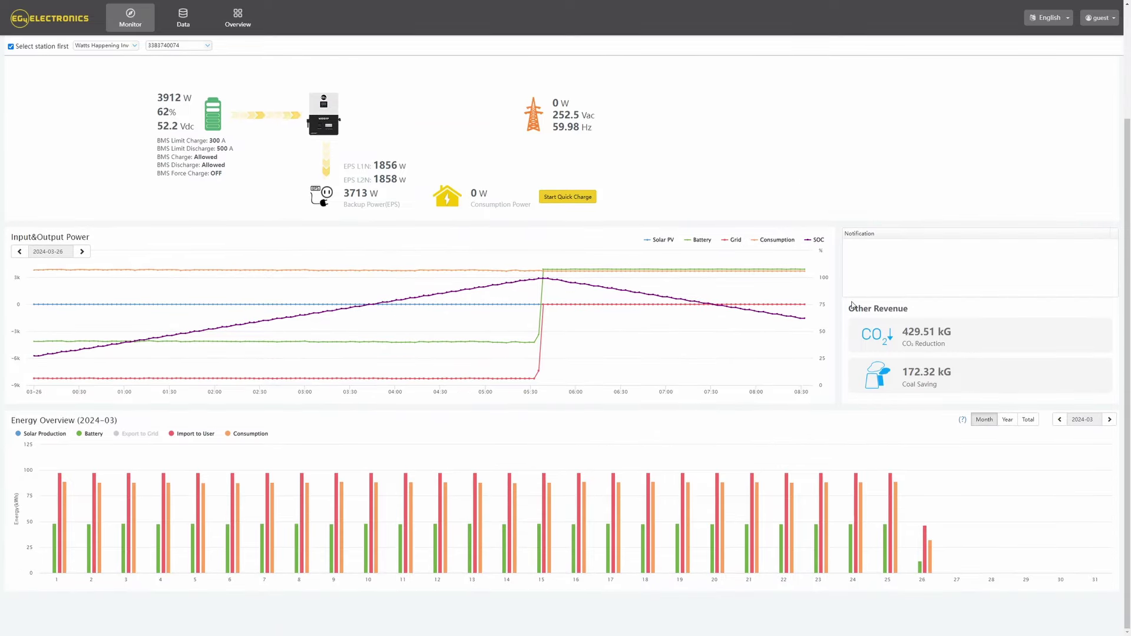
{"action": "scroll", "coordinate": [851, 306], "scroll_direction": "up", "scroll_amount": 3}
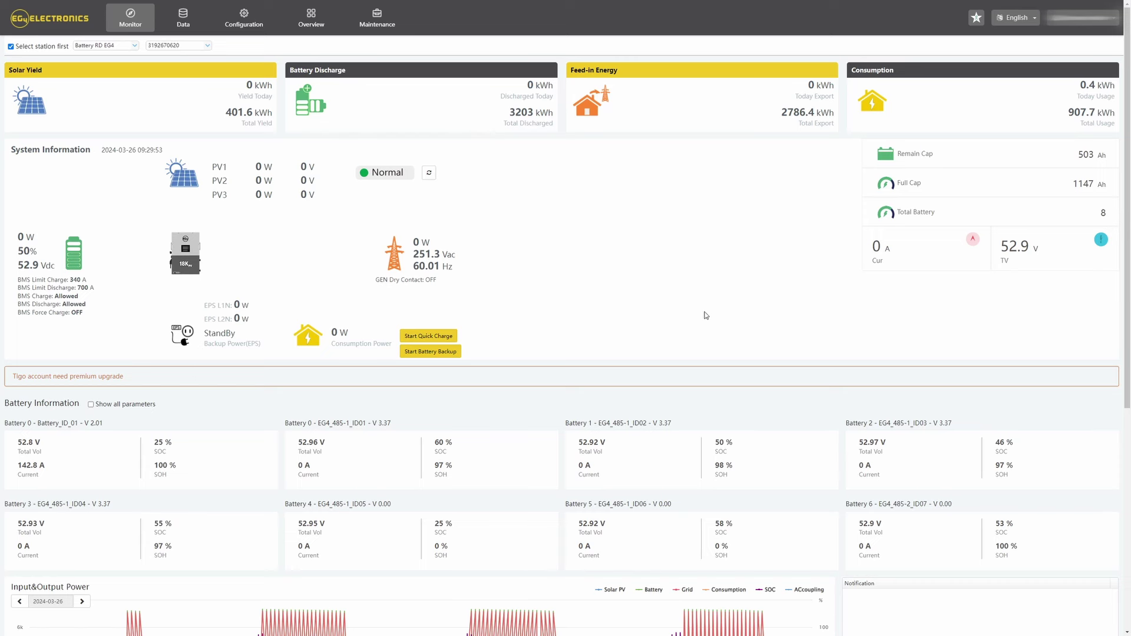
{"action": "left_click", "coordinate": [208, 45]}
{"action": "left_click", "coordinate": [188, 94]}
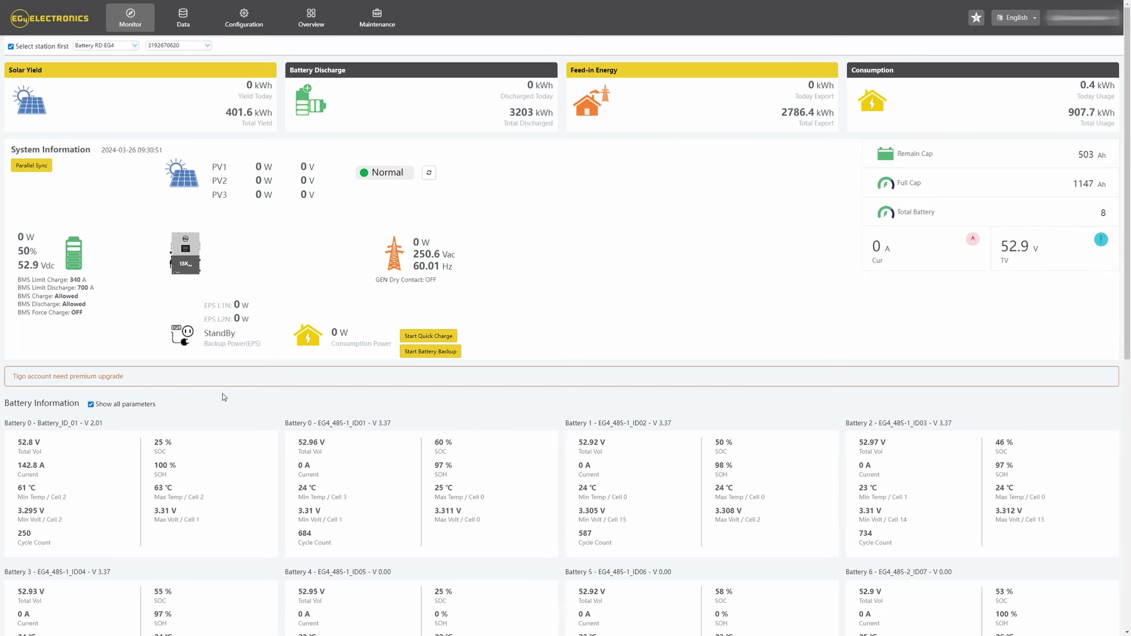
{"action": "left_click", "coordinate": [91, 405]}
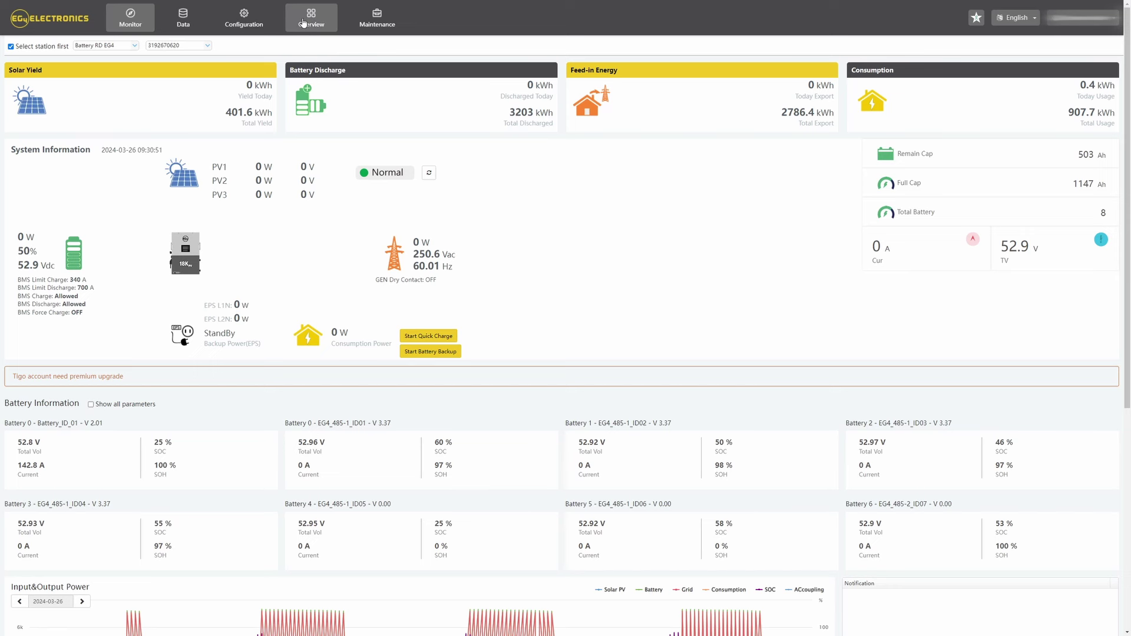
Step: Open Maintenance Remote Set and select the 6k EG4 Lux station
{"action": "left_click", "coordinate": [404, 24]}
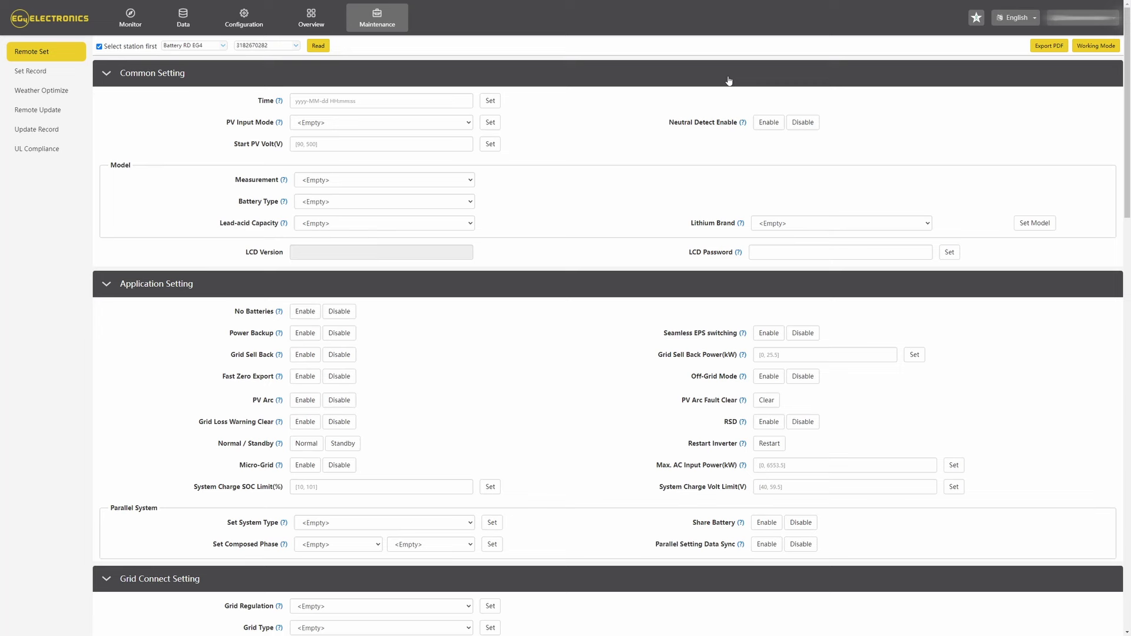
{"action": "left_click", "coordinate": [223, 45]}
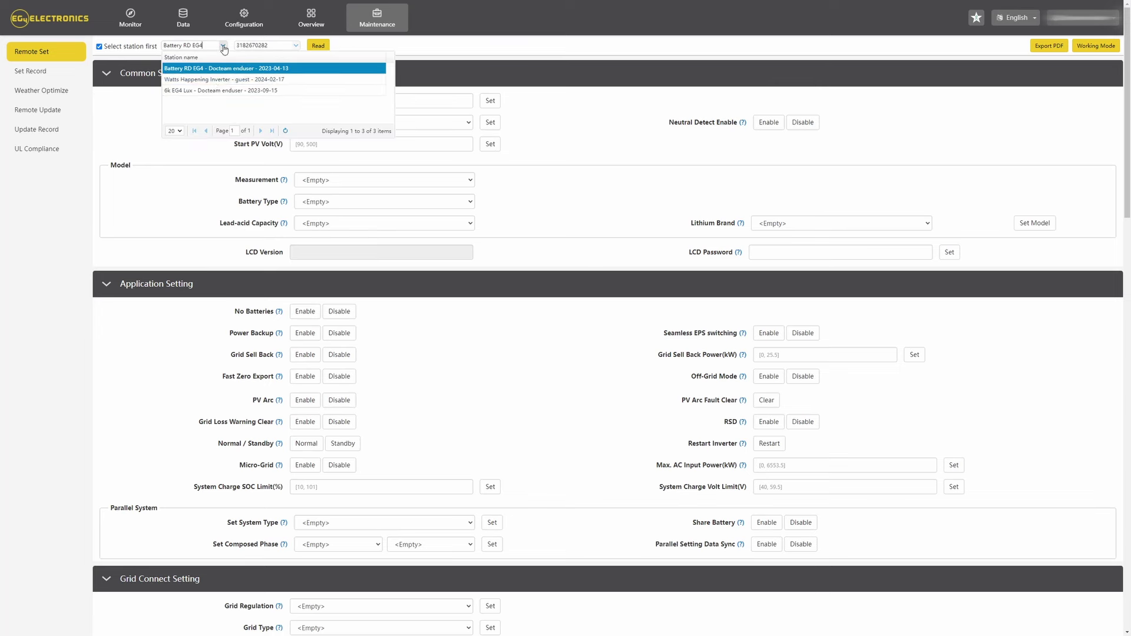
{"action": "left_click", "coordinate": [214, 89]}
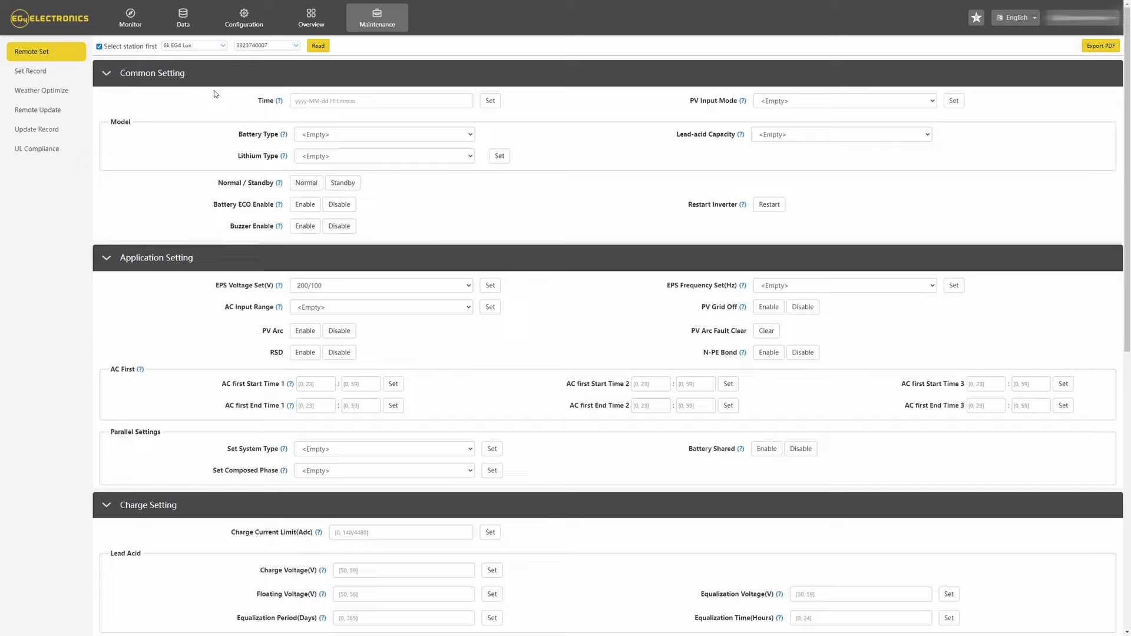
Step: Scroll through the common, application, charge, discharge and reset settings and return to the top
{"action": "scroll", "coordinate": [174, 177], "scroll_direction": "down", "scroll_amount": 5}
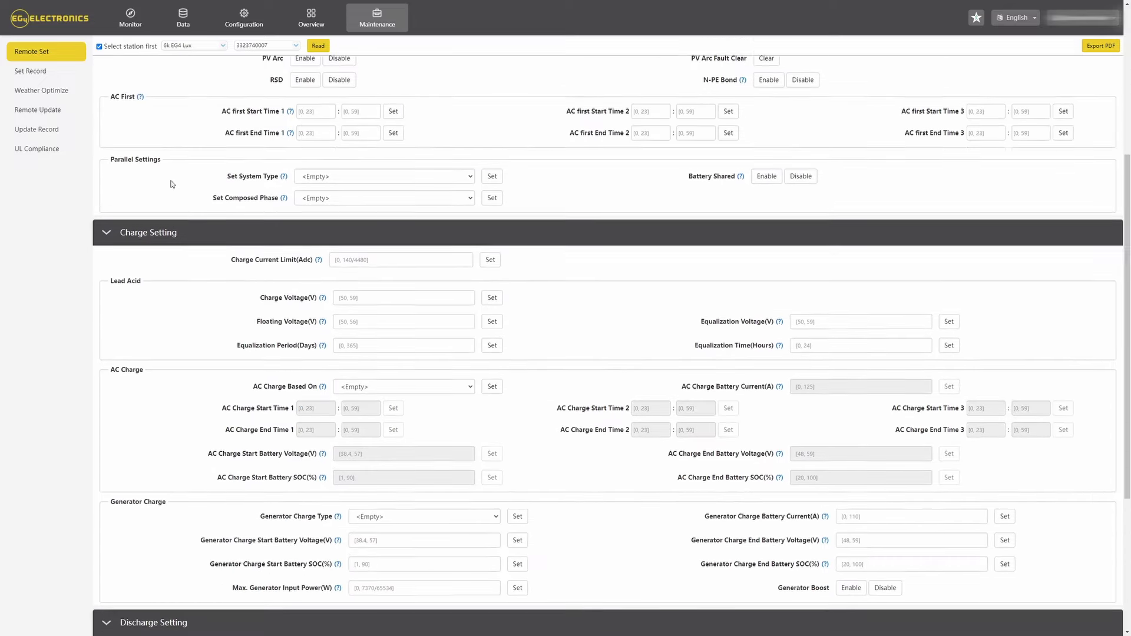
{"action": "scroll", "coordinate": [170, 184], "scroll_direction": "down", "scroll_amount": 4}
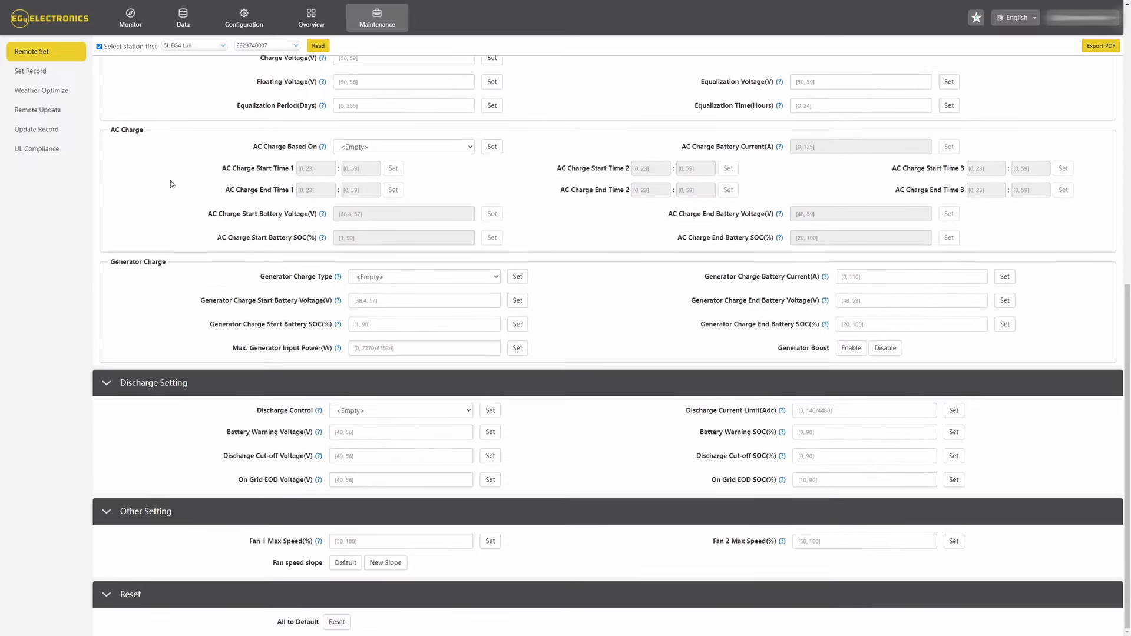
{"action": "scroll", "coordinate": [170, 184], "scroll_direction": "up", "scroll_amount": 6}
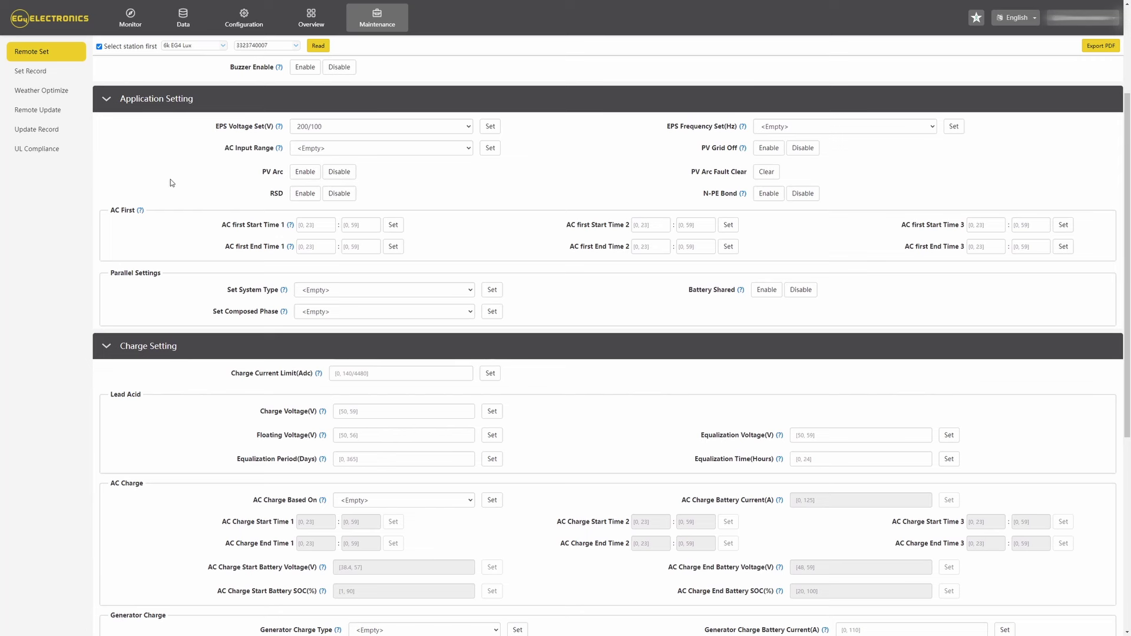
{"action": "scroll", "coordinate": [171, 183], "scroll_direction": "down", "scroll_amount": 2}
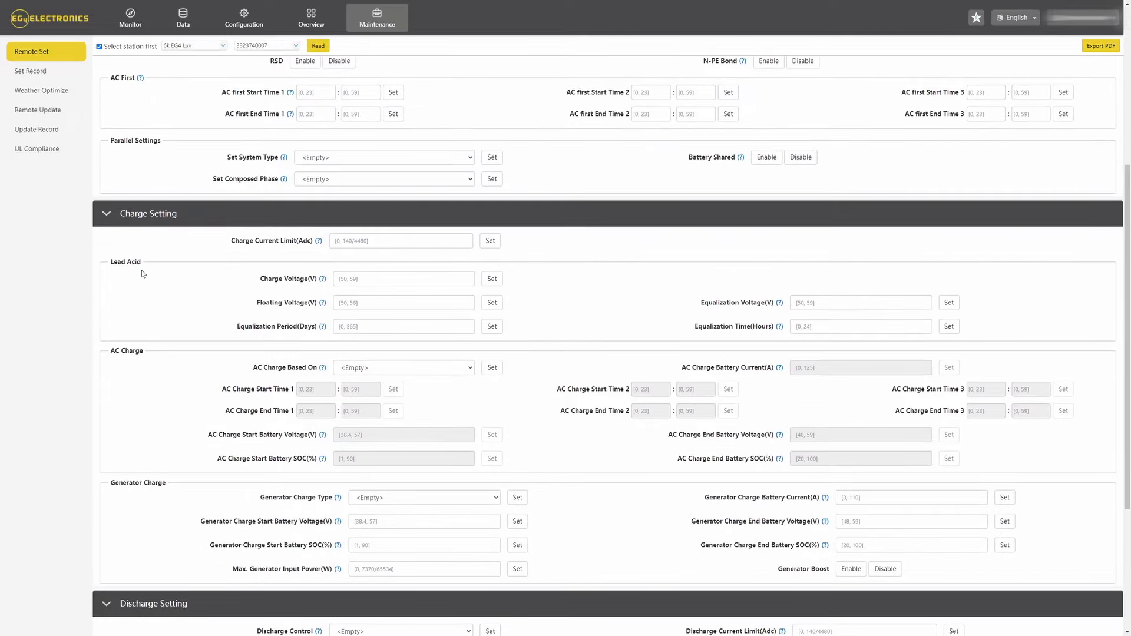
{"action": "scroll", "coordinate": [166, 285], "scroll_direction": "down", "scroll_amount": 2}
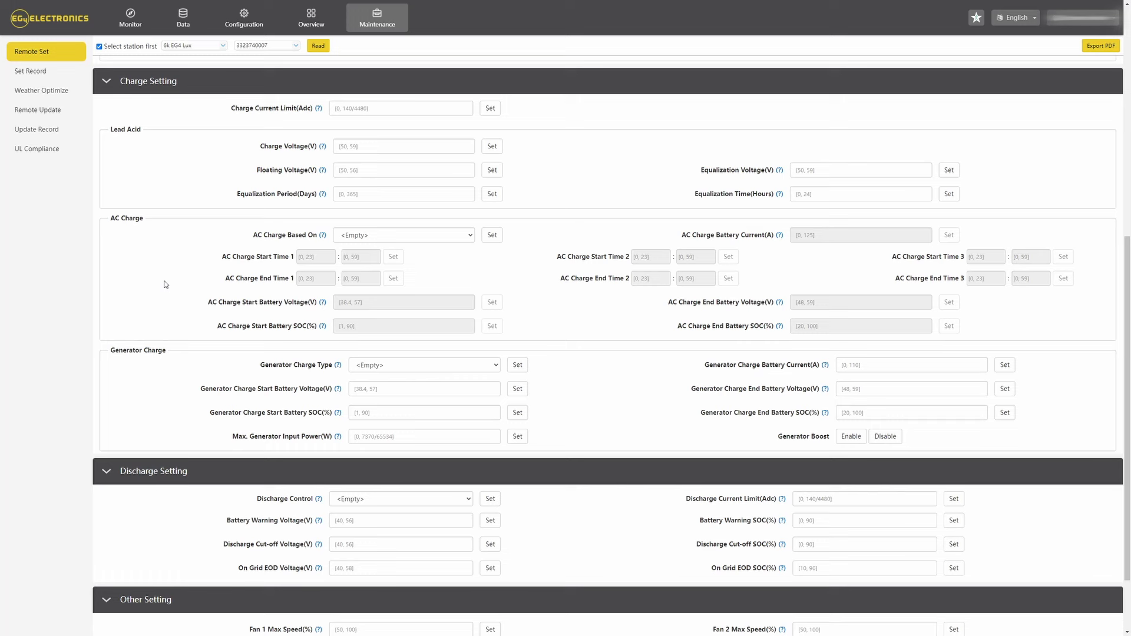
{"action": "scroll", "coordinate": [166, 284], "scroll_direction": "down", "scroll_amount": 2}
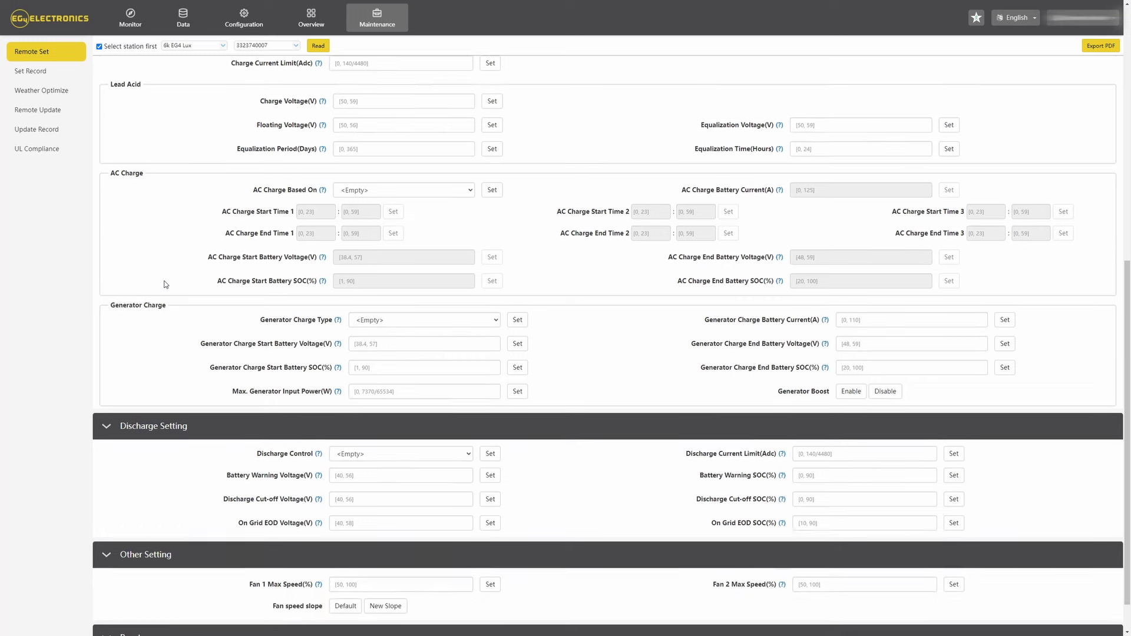
{"action": "scroll", "coordinate": [166, 285], "scroll_direction": "up", "scroll_amount": 8}
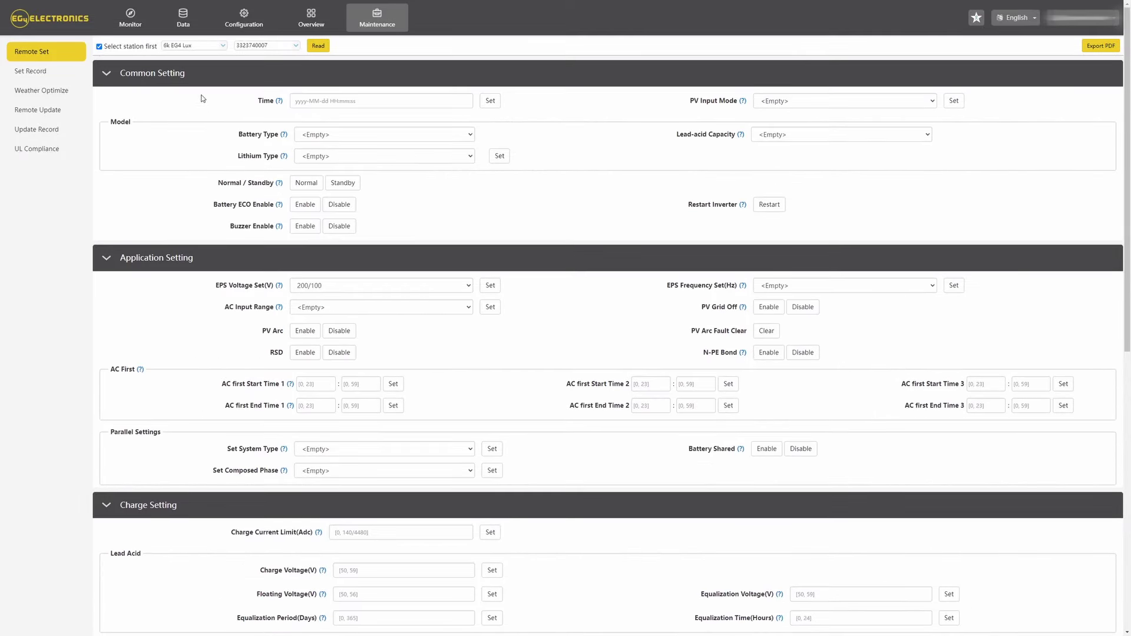
Step: Load Battery RD EG4's remote settings and scroll through them, then switch to Watts Happening Inv
{"action": "left_click", "coordinate": [218, 45]}
{"action": "left_click", "coordinate": [218, 90]}
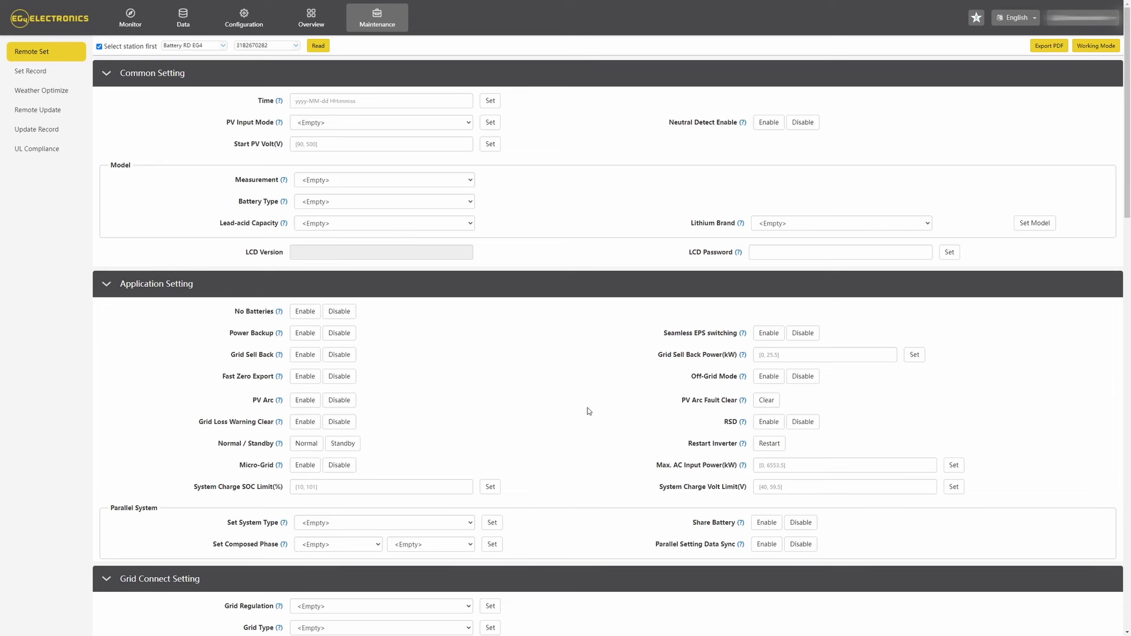
{"action": "scroll", "coordinate": [588, 408], "scroll_direction": "down", "scroll_amount": 8}
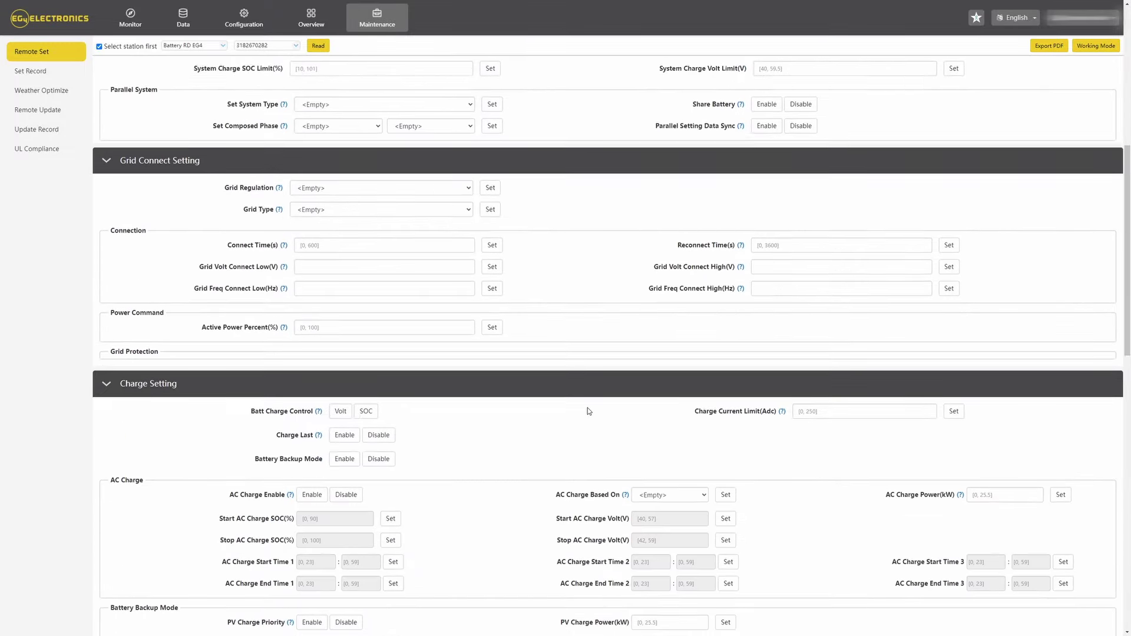
{"action": "scroll", "coordinate": [588, 407], "scroll_direction": "up", "scroll_amount": 8}
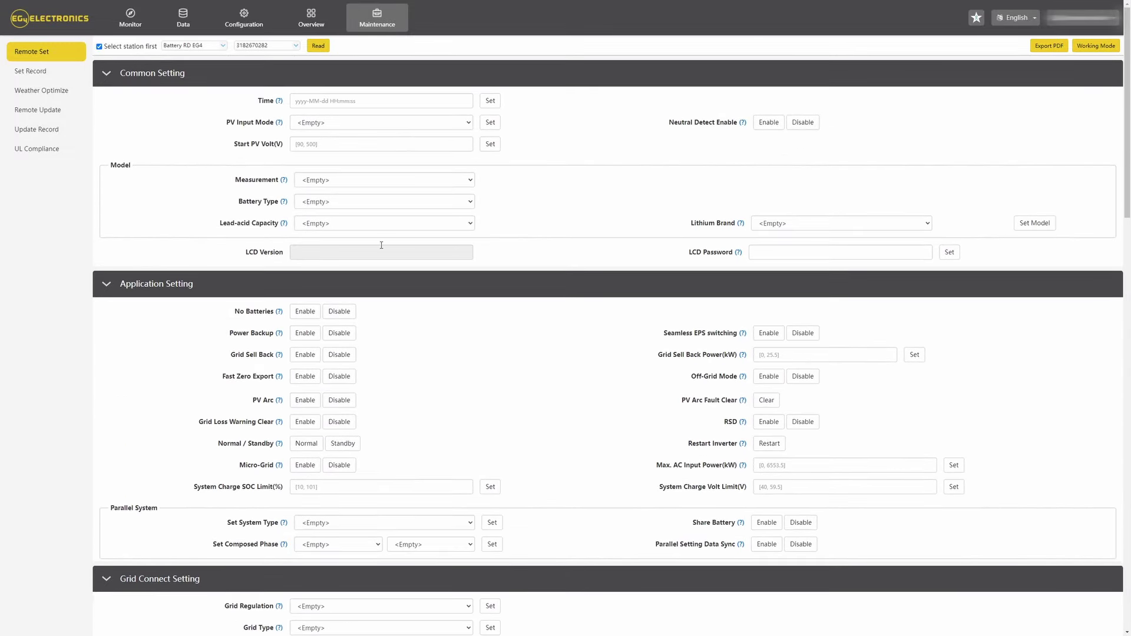
{"action": "left_click", "coordinate": [222, 48]}
{"action": "left_click", "coordinate": [218, 82]}
Step: In the Working Mode layout, preview Backup/AC Charge, PV Charge Priority, Forced Discharge and Self Consumption, ending on Peak Shaving
{"action": "left_click", "coordinate": [1089, 46]}
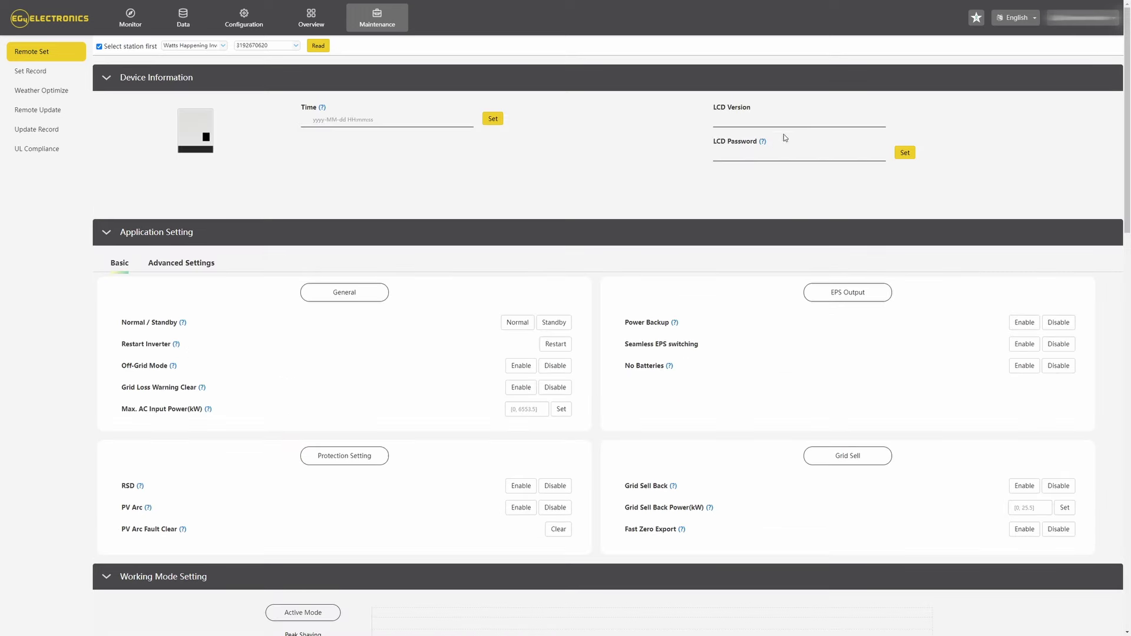
{"action": "scroll", "coordinate": [551, 212], "scroll_direction": "down", "scroll_amount": 5}
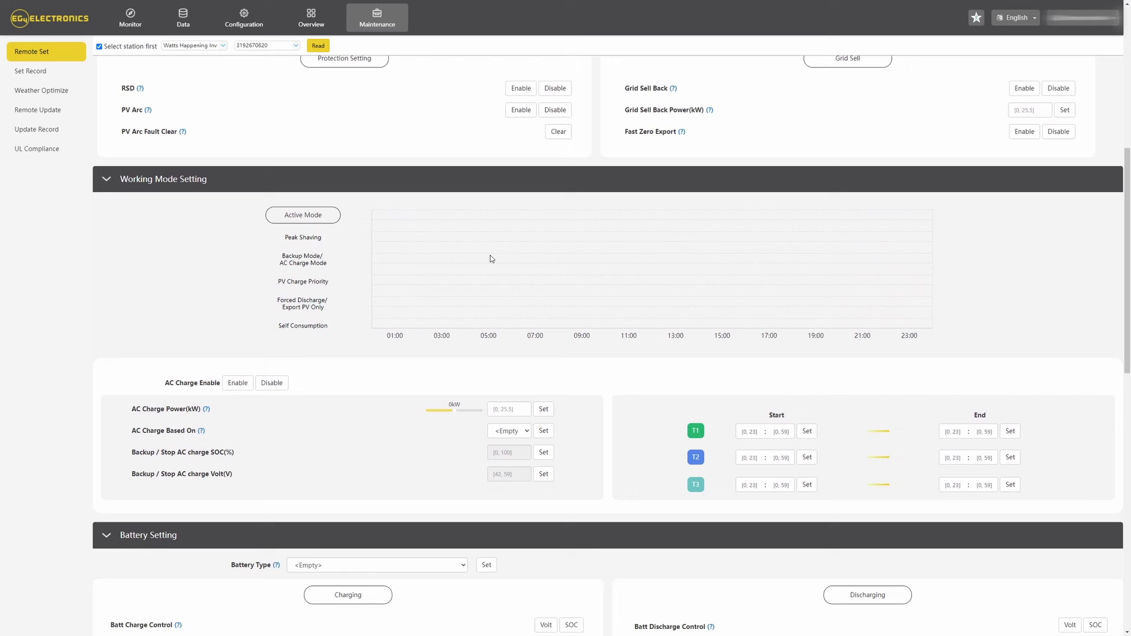
{"action": "left_click", "coordinate": [302, 237]}
{"action": "left_click", "coordinate": [315, 261]}
{"action": "left_click", "coordinate": [319, 281]}
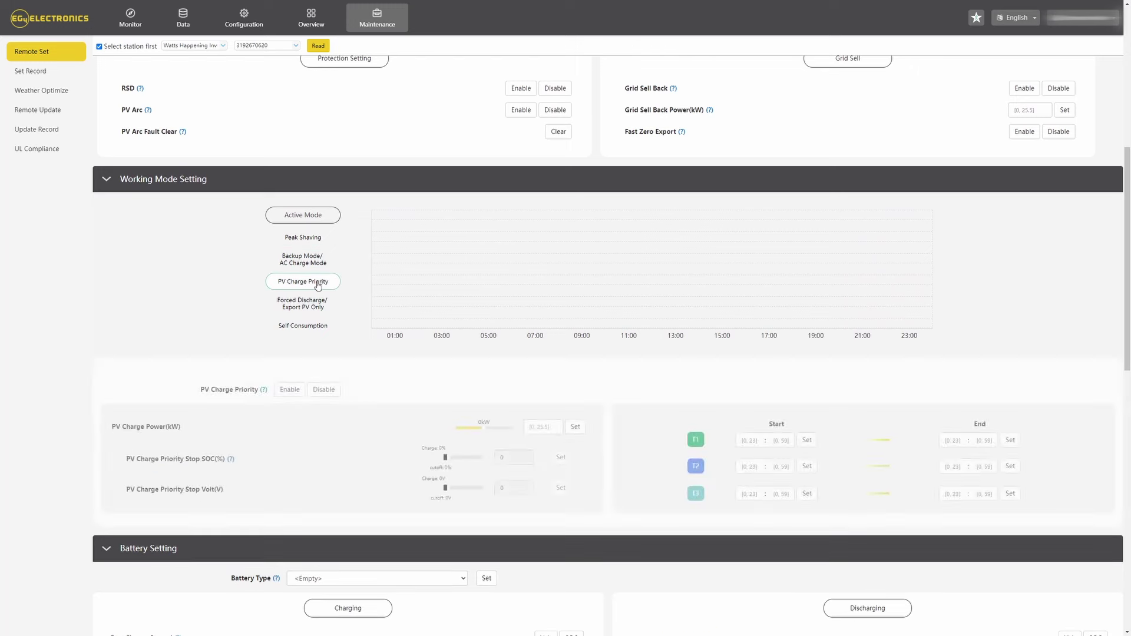
{"action": "left_click", "coordinate": [318, 304]}
{"action": "left_click", "coordinate": [324, 329]}
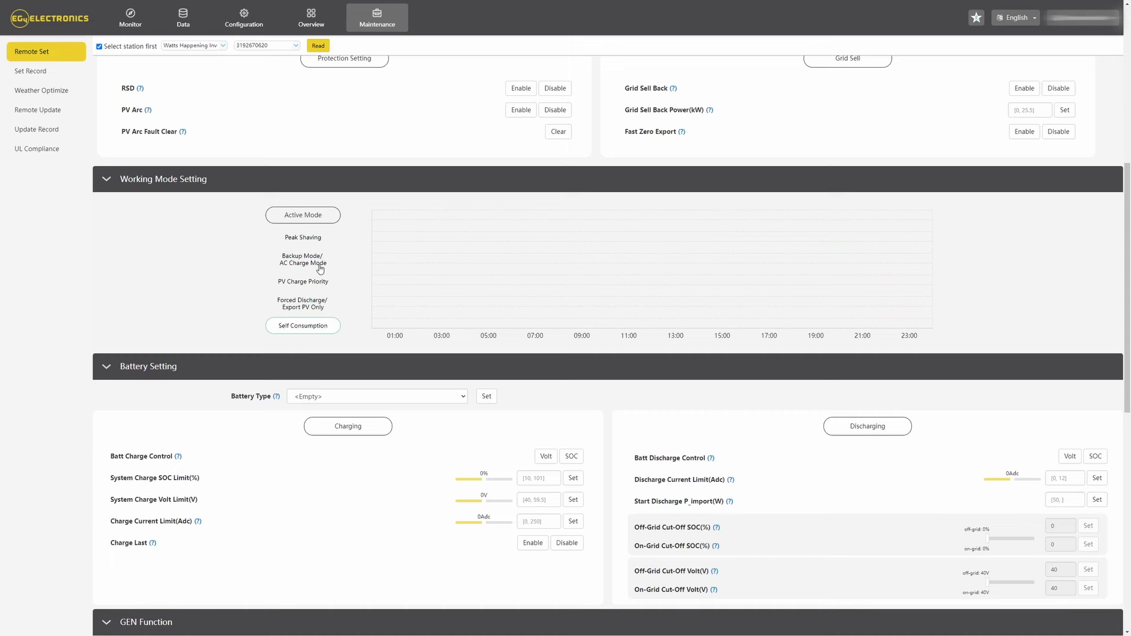
{"action": "left_click", "coordinate": [318, 241]}
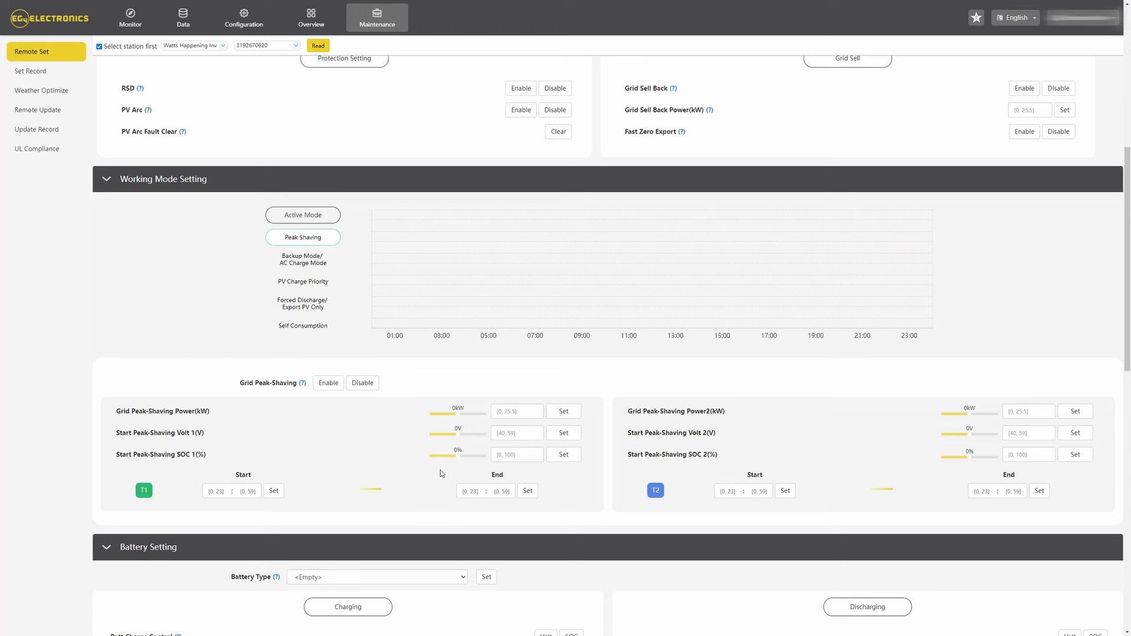
{"action": "scroll", "coordinate": [440, 469], "scroll_direction": "up", "scroll_amount": 7}
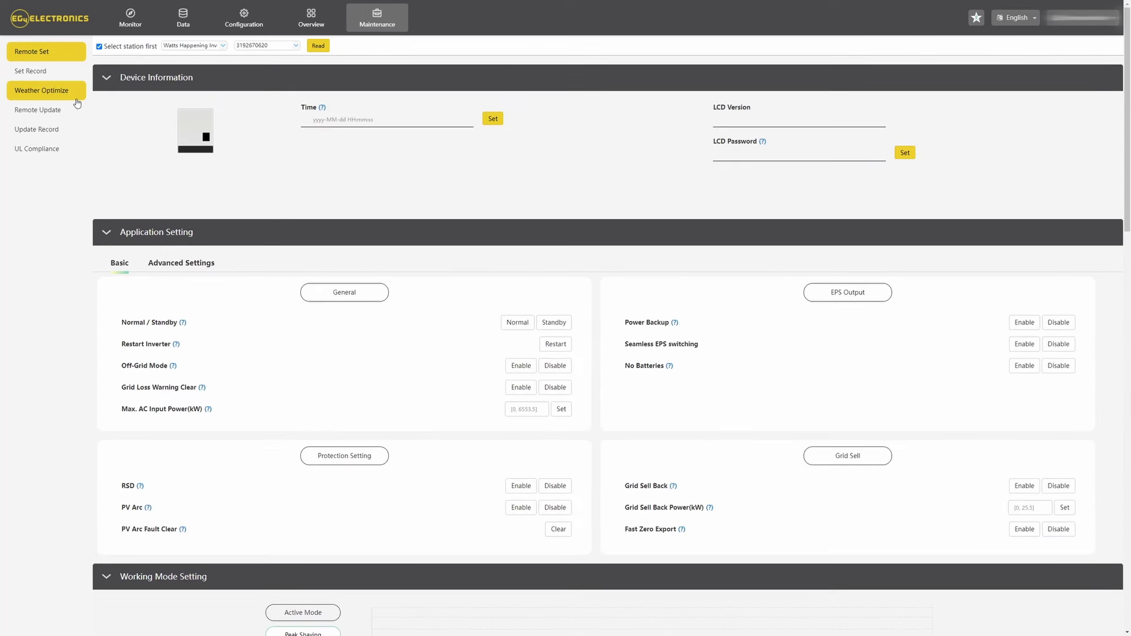
Step: Go to Weather Optimize and view the Add device dialog, cancelling without adding a device
{"action": "left_click", "coordinate": [66, 95]}
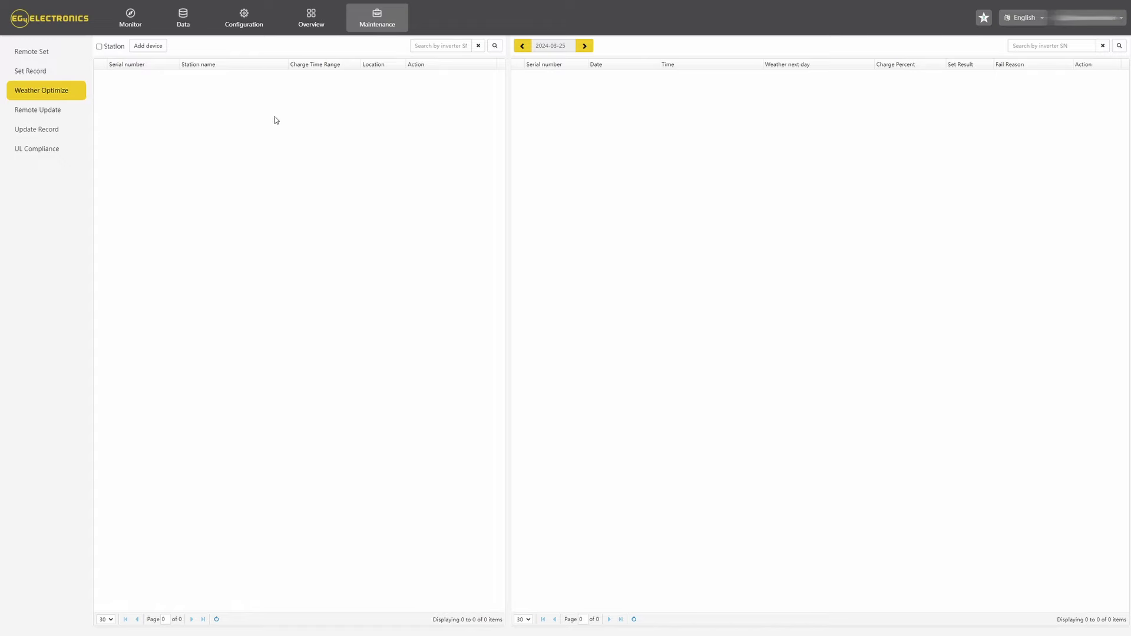
{"action": "left_click", "coordinate": [150, 47]}
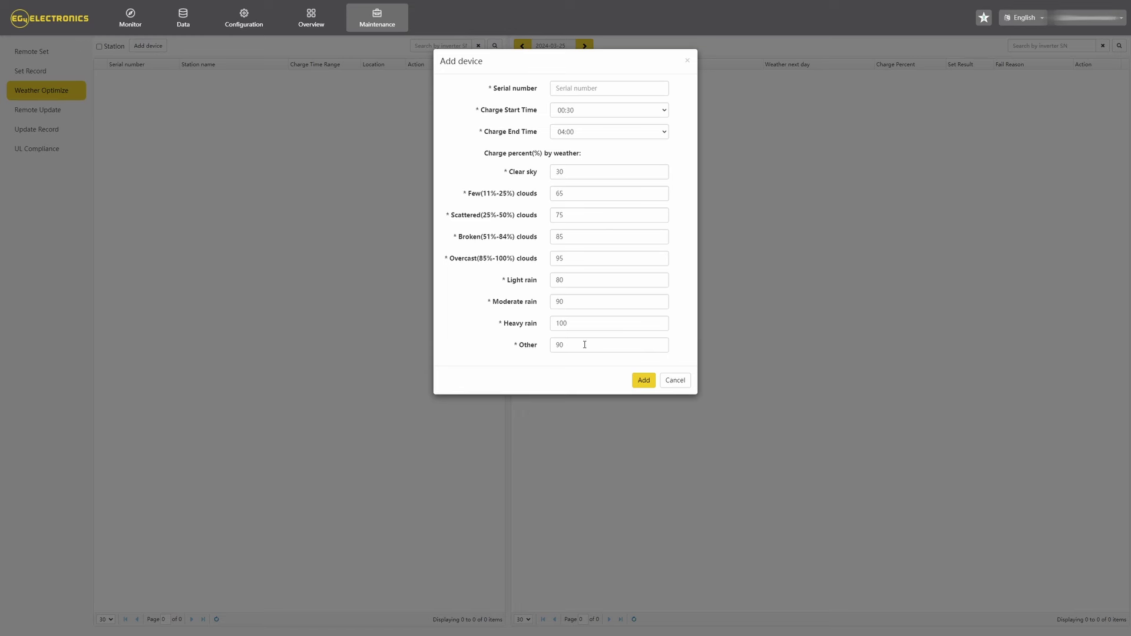
{"action": "left_click", "coordinate": [675, 380]}
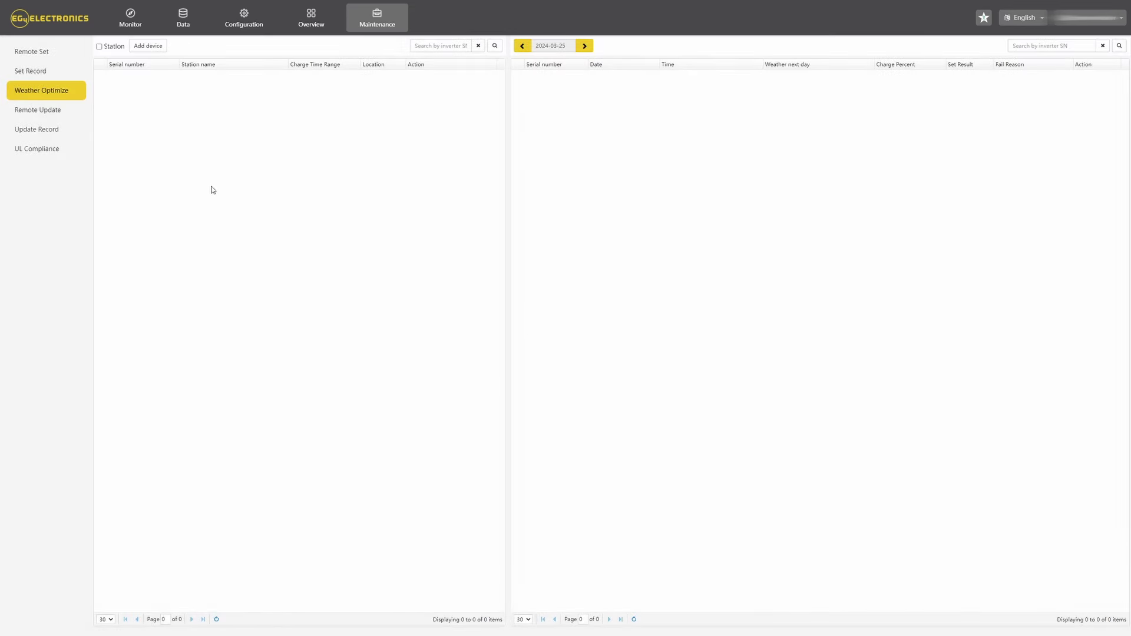
Step: Go to Maintenance > Remote Update to see the eight devices and 29 firmware files
{"action": "left_click", "coordinate": [64, 112]}
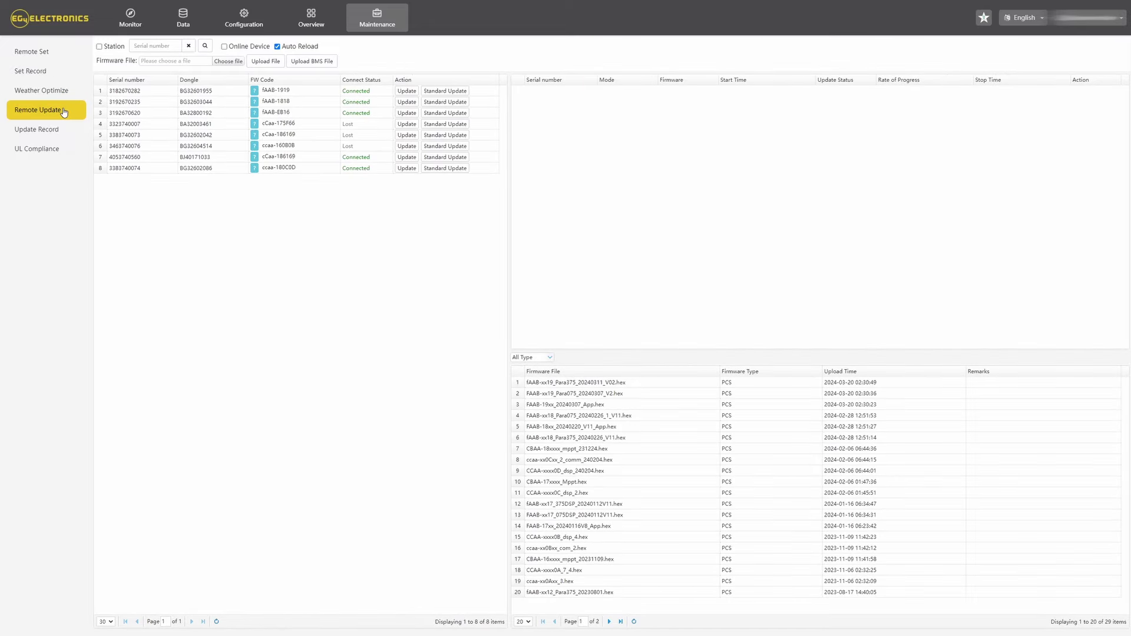